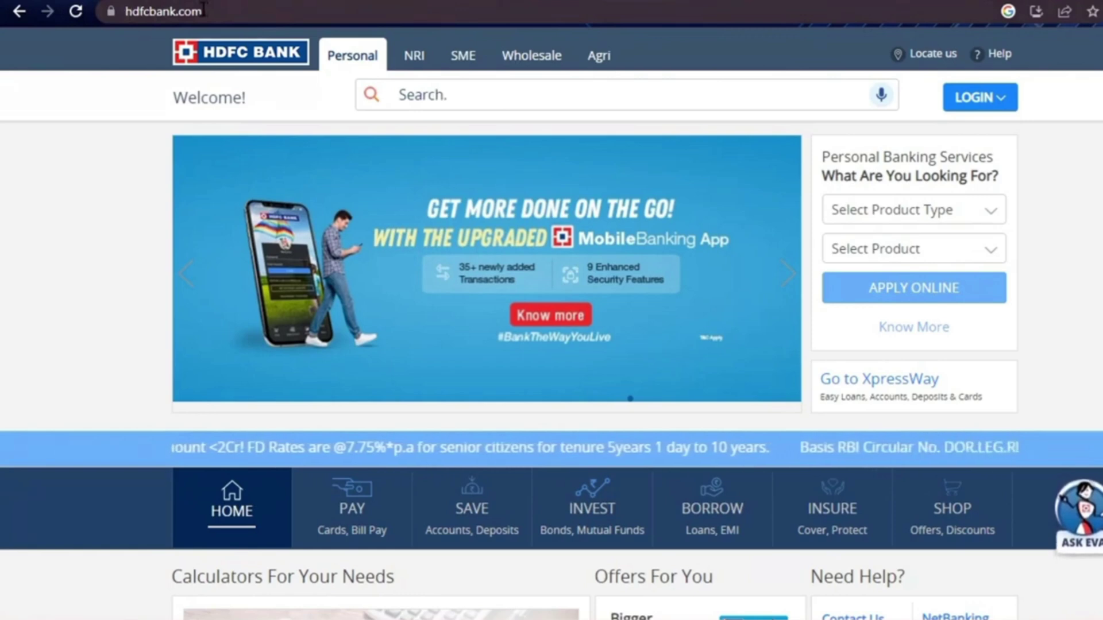
Show the LOGIN options on hdfcbank.com, closing the NetBanking tab opened along the way
click(982, 99)
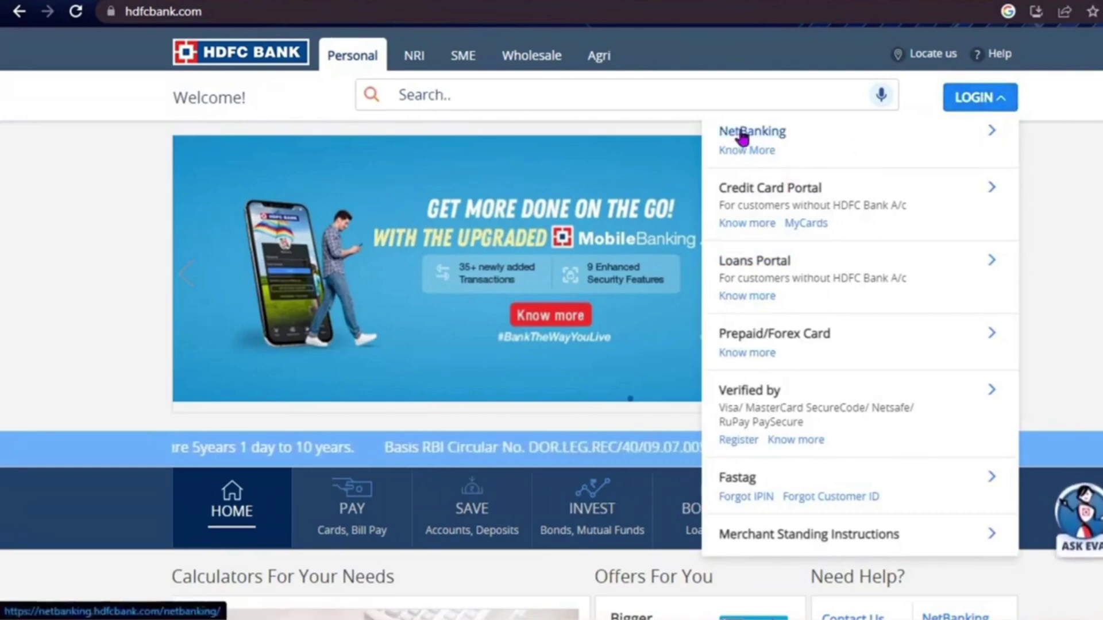
click(807, 139)
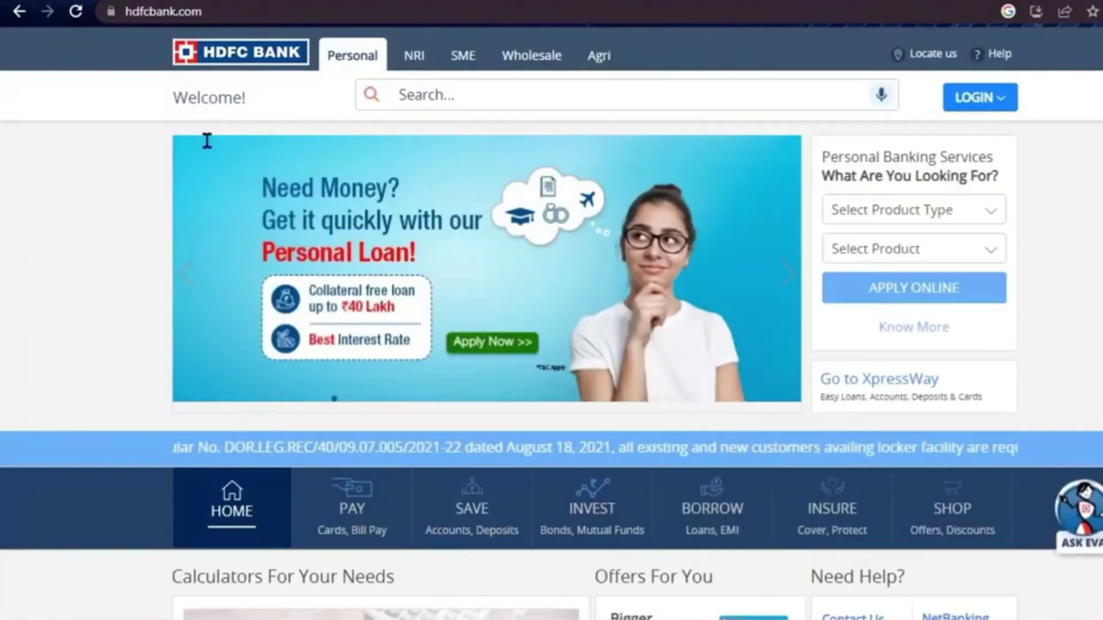
click(998, 101)
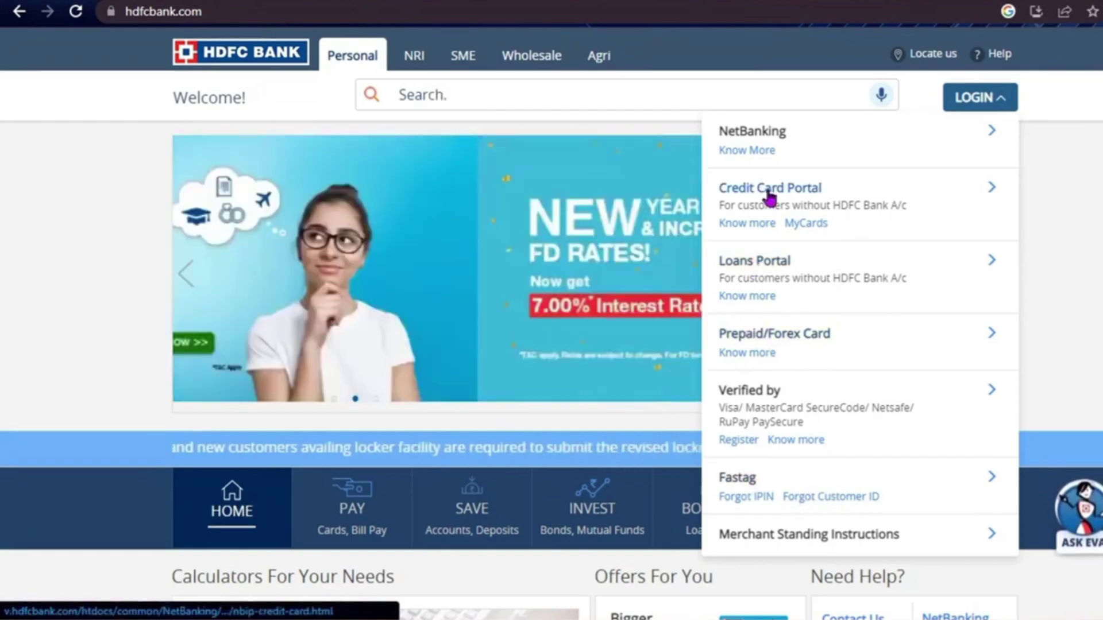
click(753, 131)
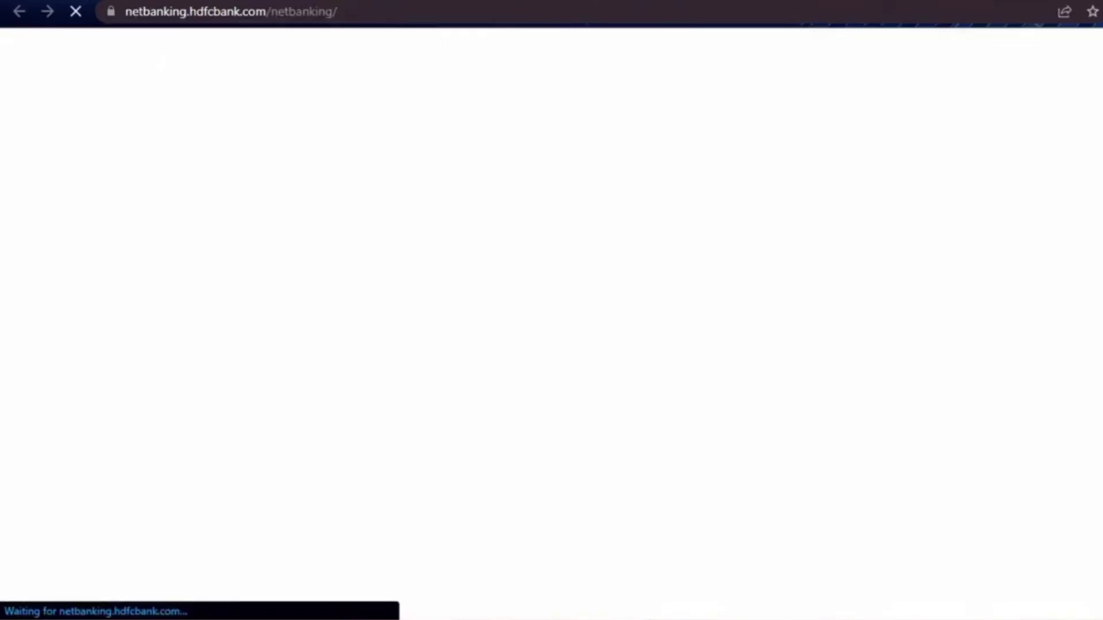
key(ctrl+w)
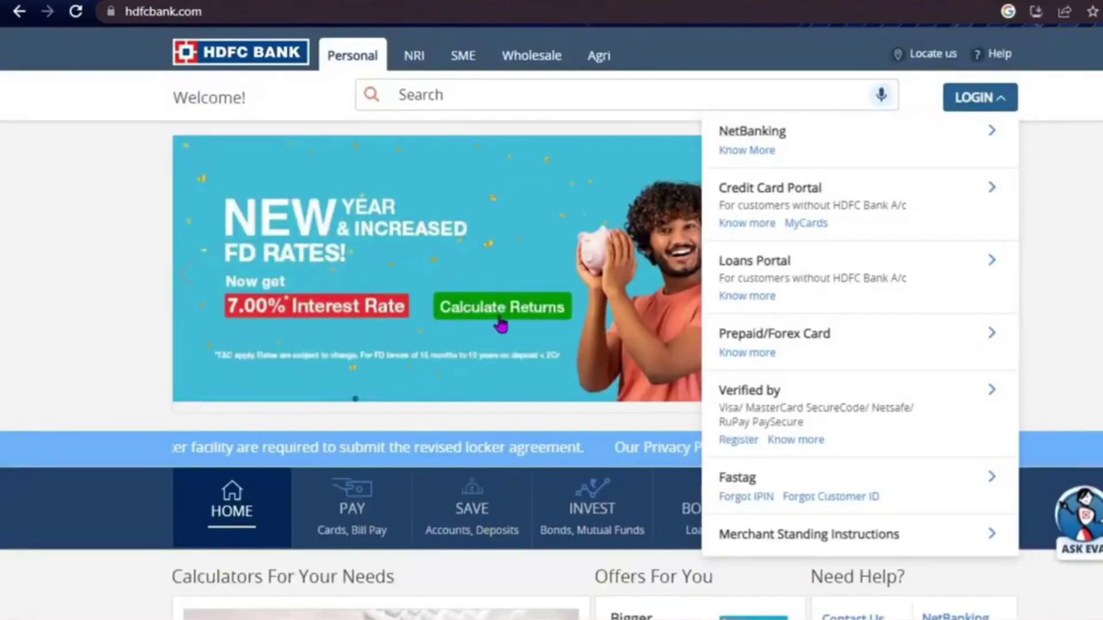
Choose NetBanking from the LOGIN options to load the Customer ID login page
click(796, 154)
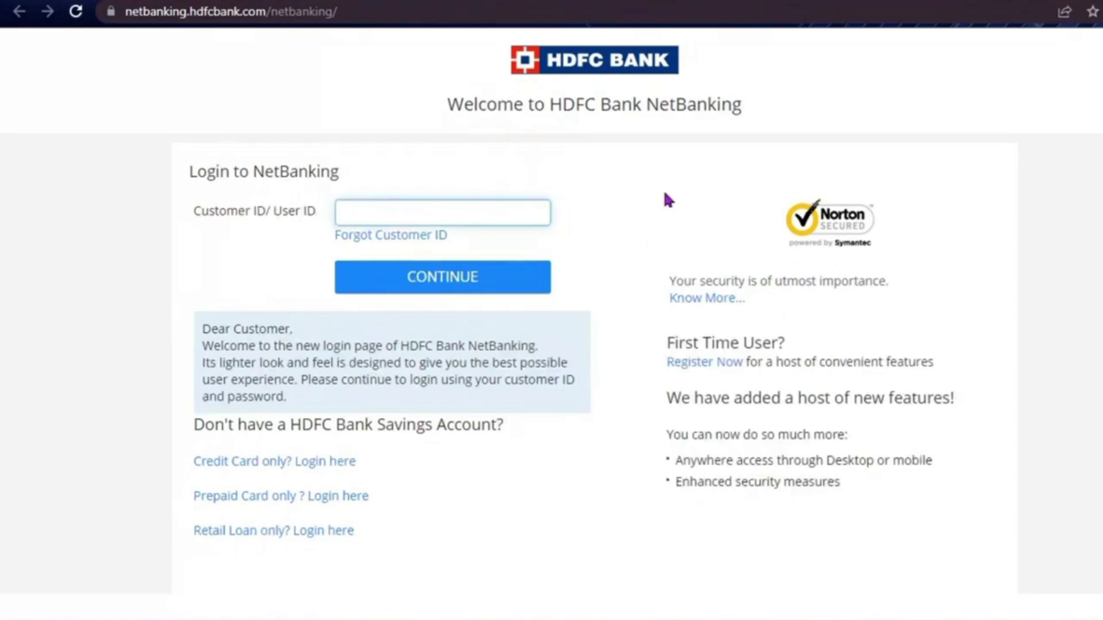
click(632, 208)
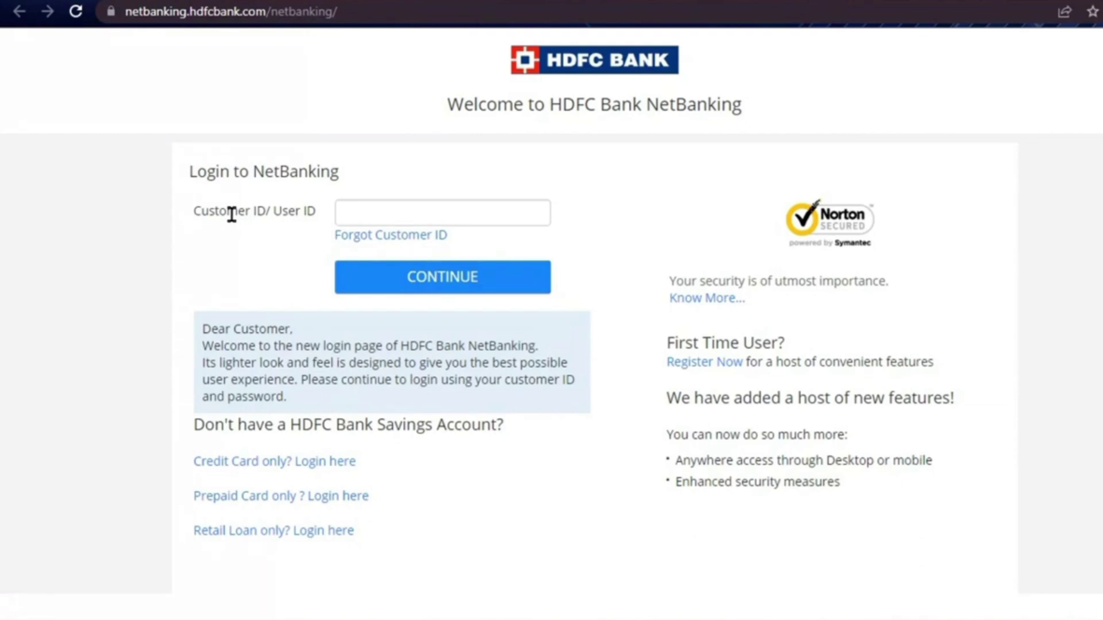
Retrieve the forgotten Customer ID via Forgot Customer ID, verifying with the OTP
click(353, 240)
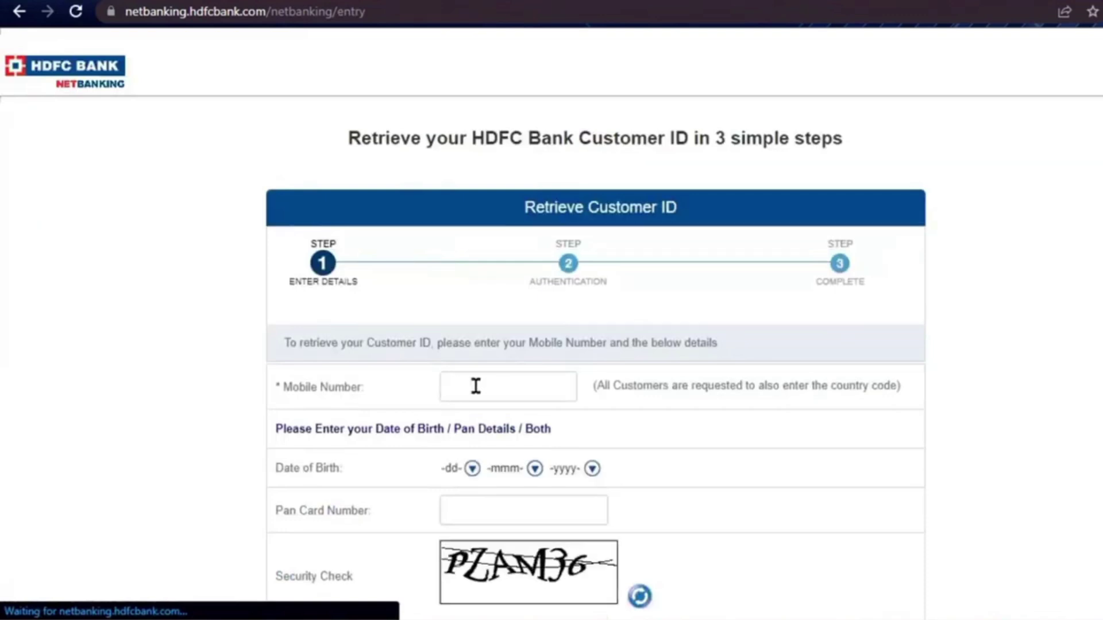
scroll(475, 387, down, 3)
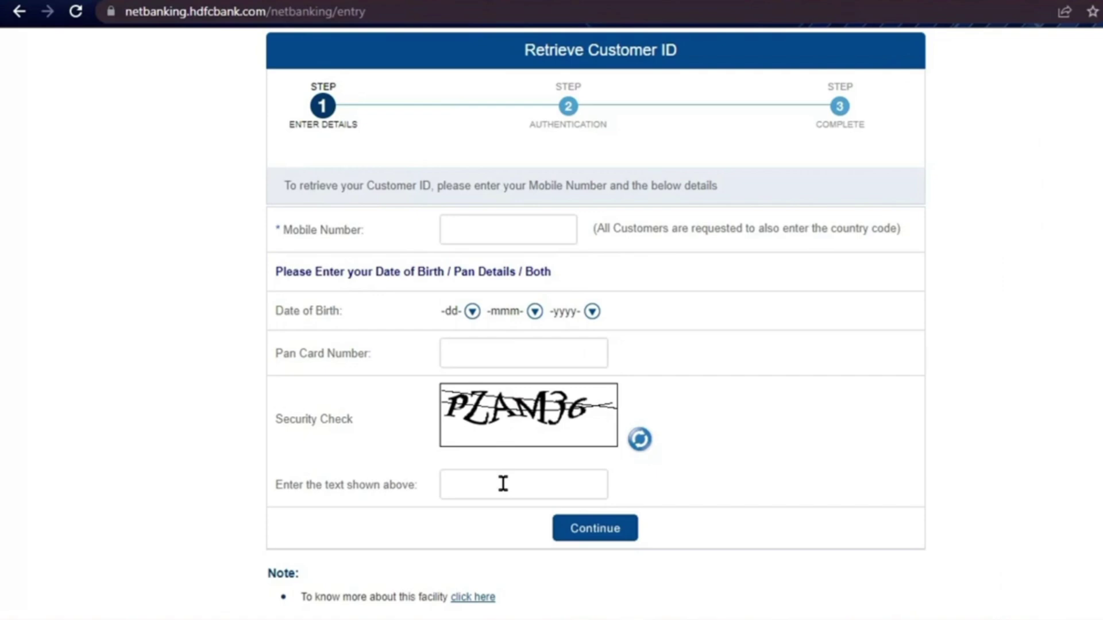
click(607, 539)
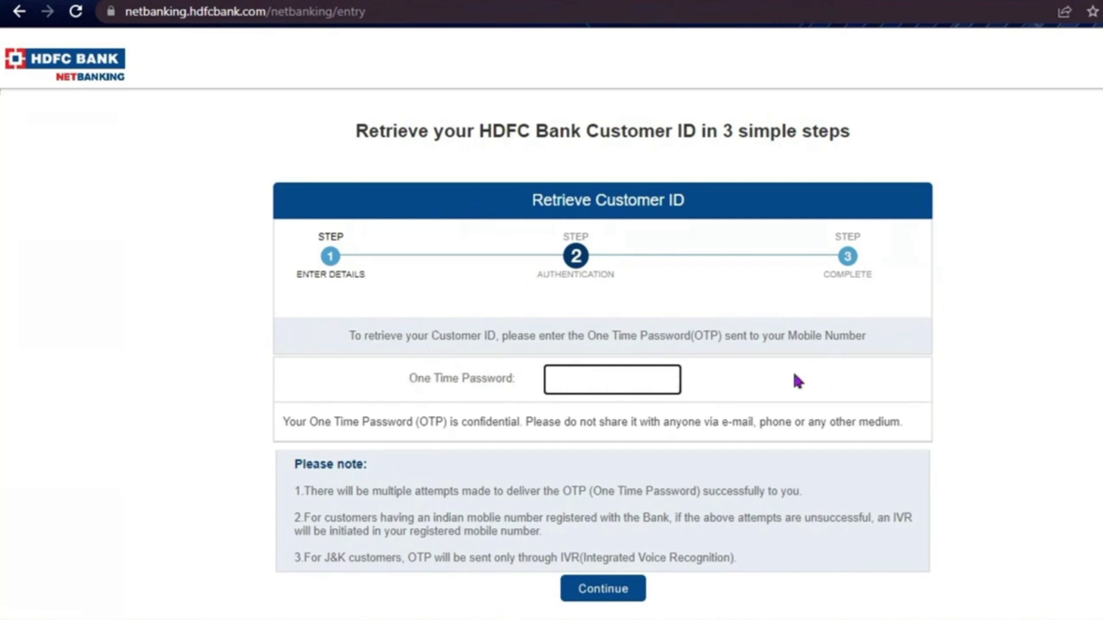
click(604, 592)
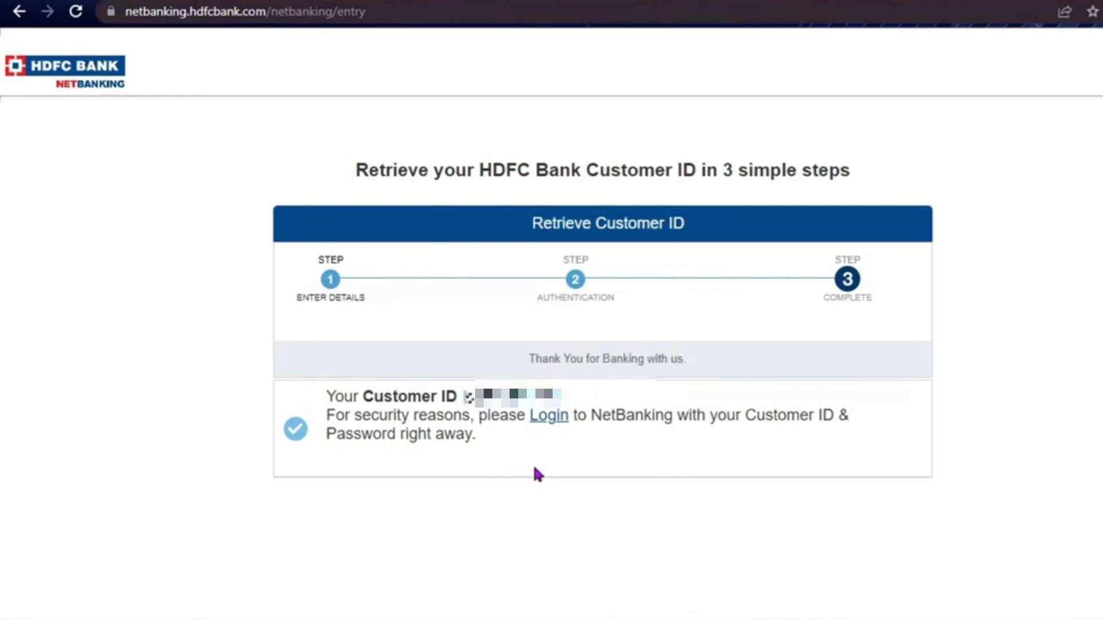
Return to the login page and submit the Customer ID to reach the IPIN prompt
click(550, 424)
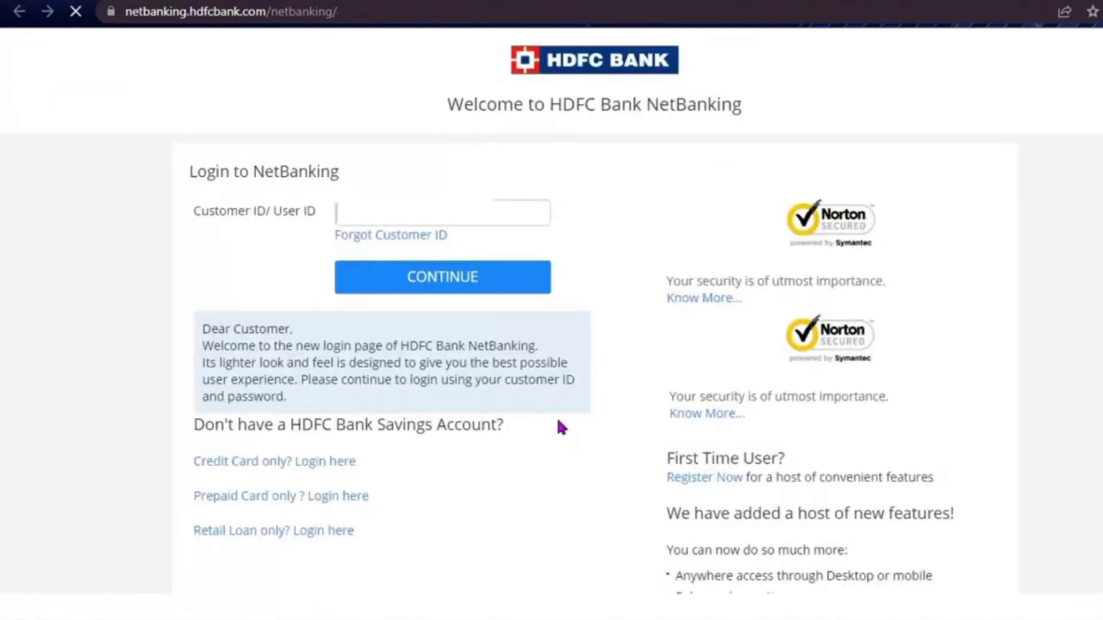
click(378, 217)
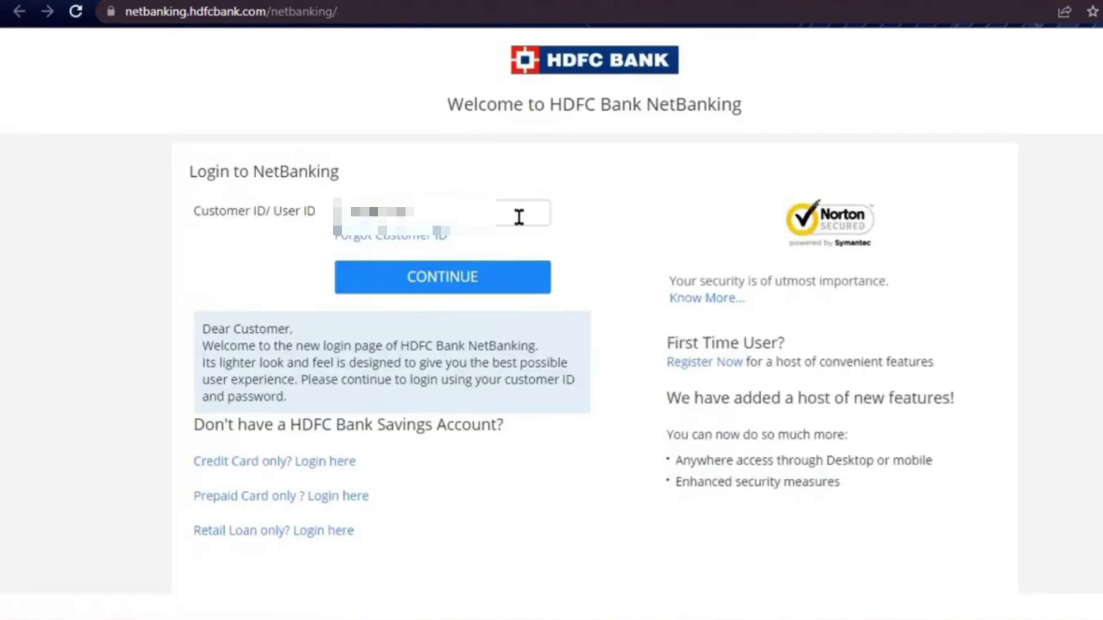
click(426, 287)
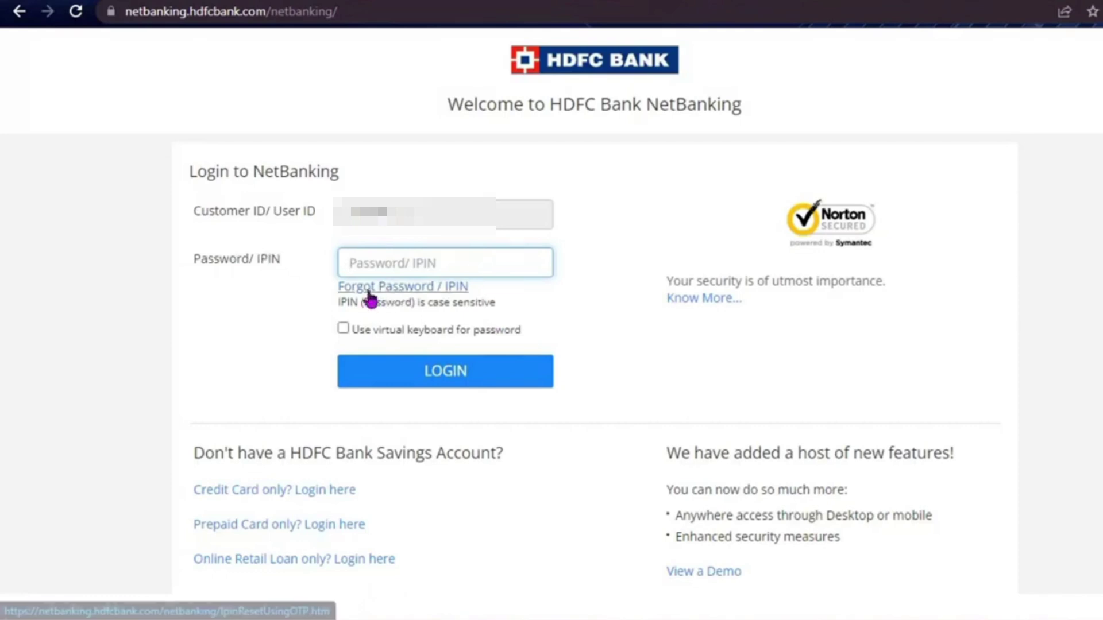
Start Forgot Password / IPIN and submit the customer's ID to open Regenerate your IPIN
click(395, 291)
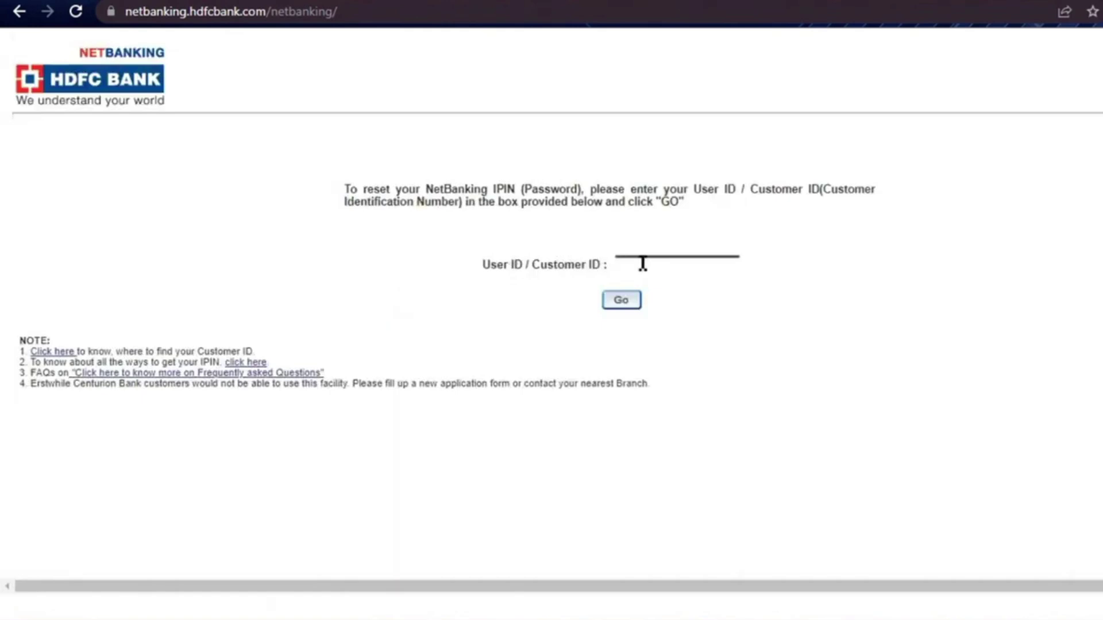
click(642, 264)
click(623, 301)
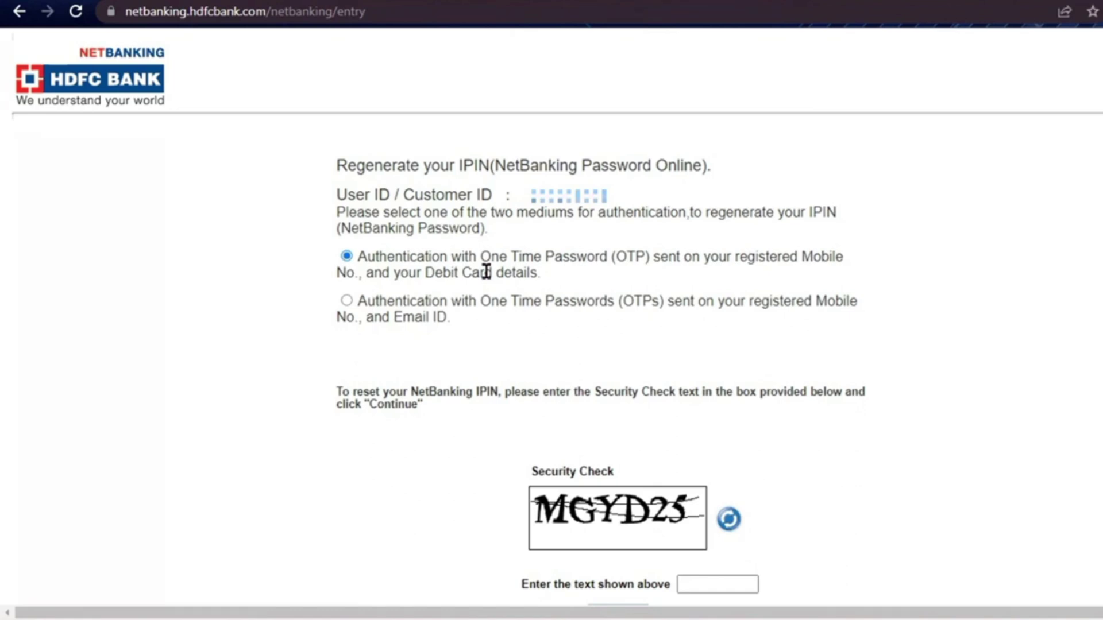
Choose Mobile and Email OTP authentication and enter the security check text
click(345, 304)
click(694, 585)
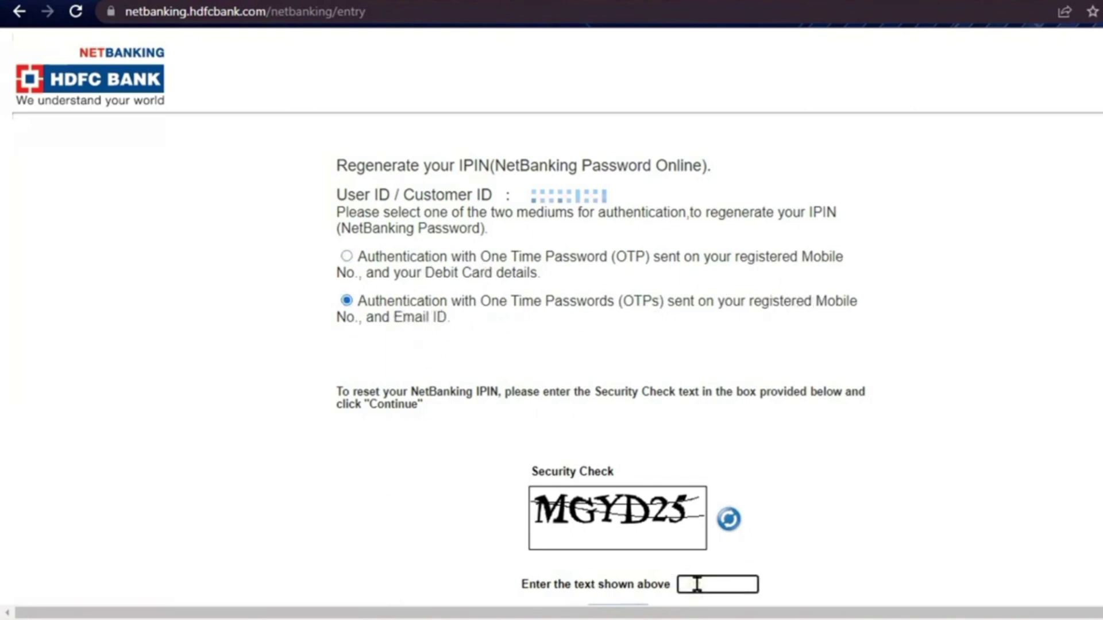
text(MG)
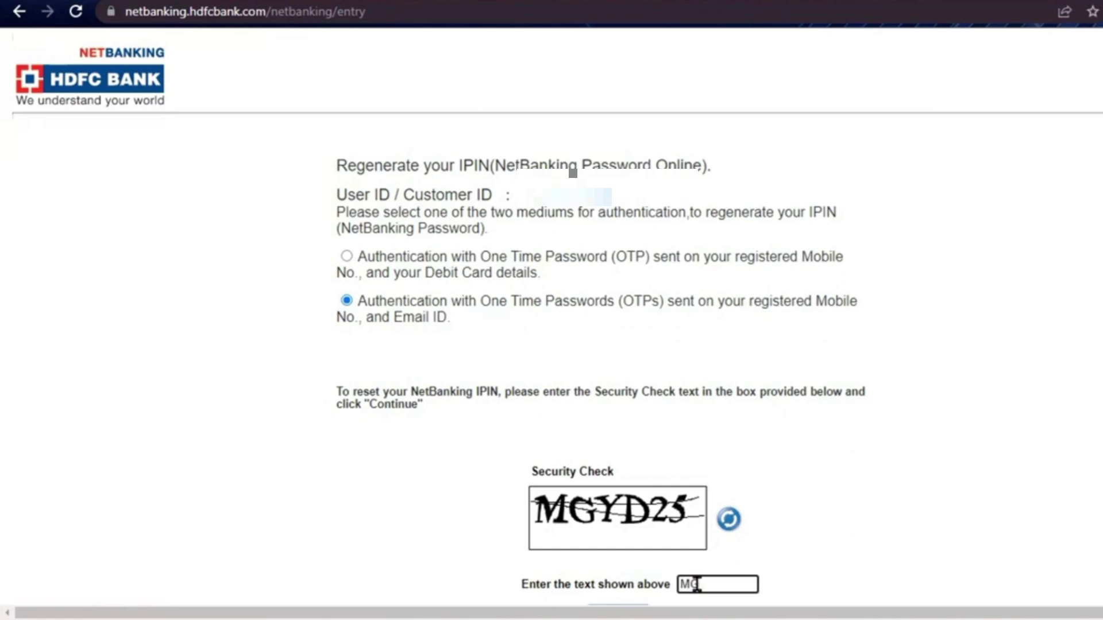
text(YD25)
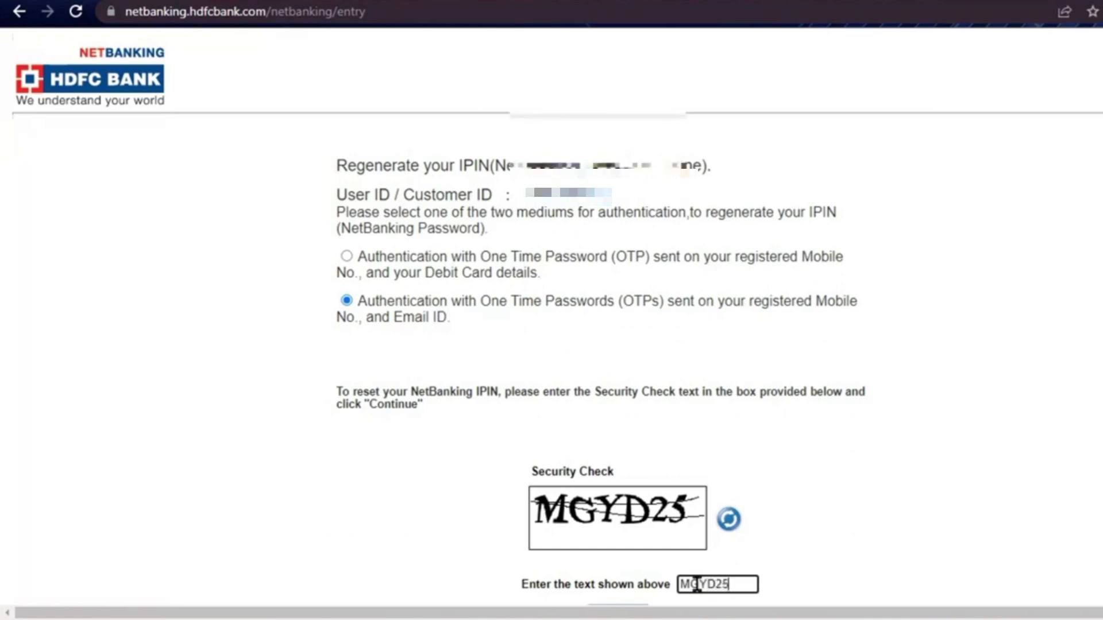
scroll(697, 585, down, 2)
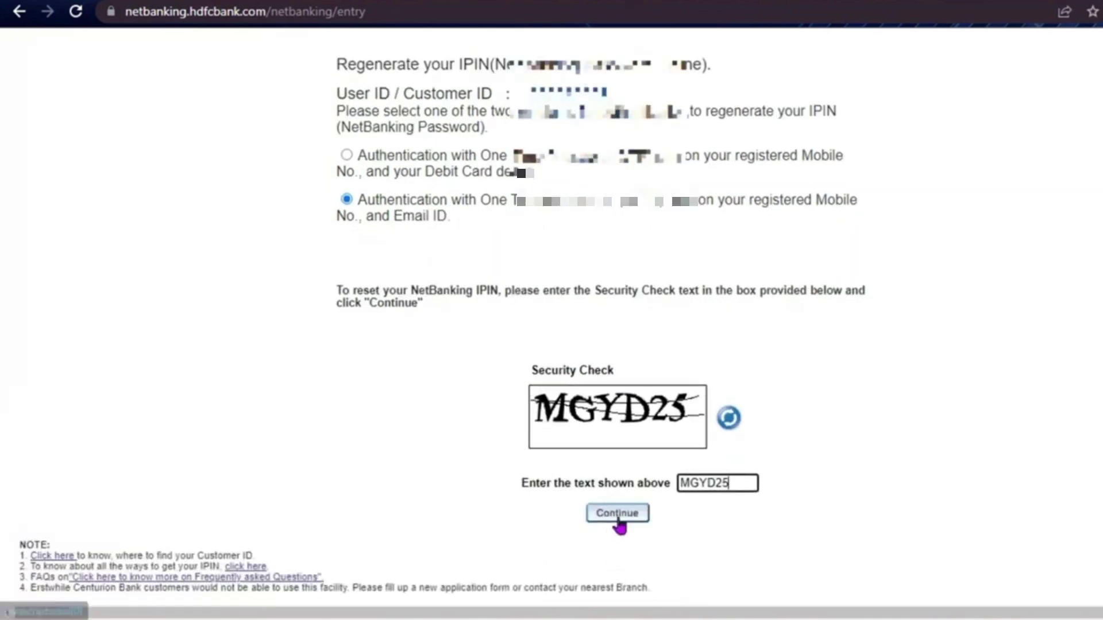
click(618, 517)
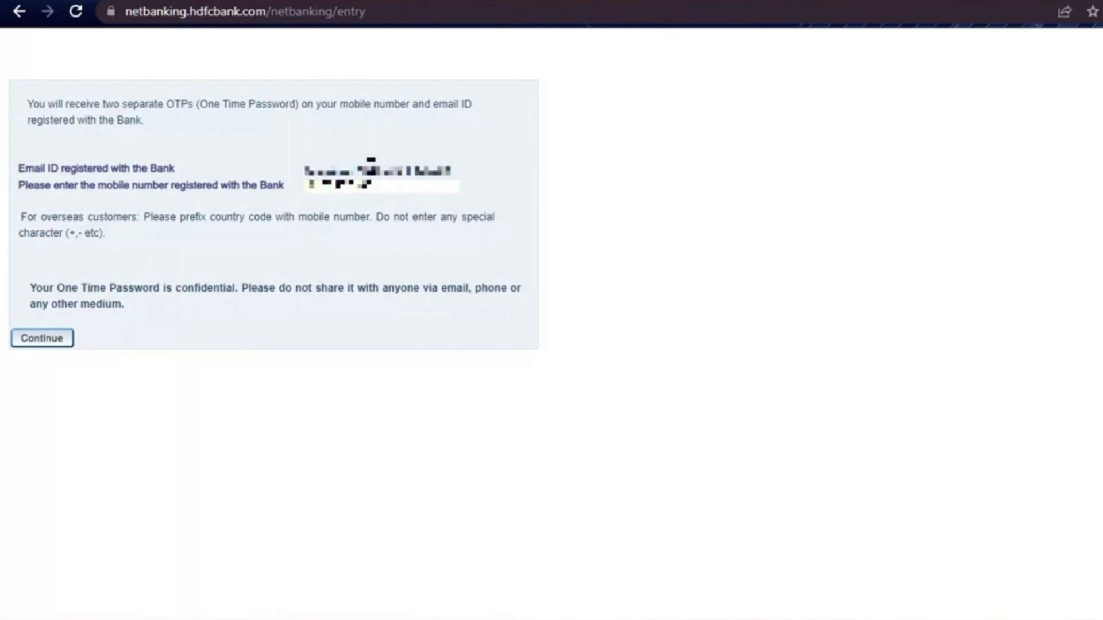
Confirm the registered mobile number so the SMS and email OTPs are sent
click(33, 340)
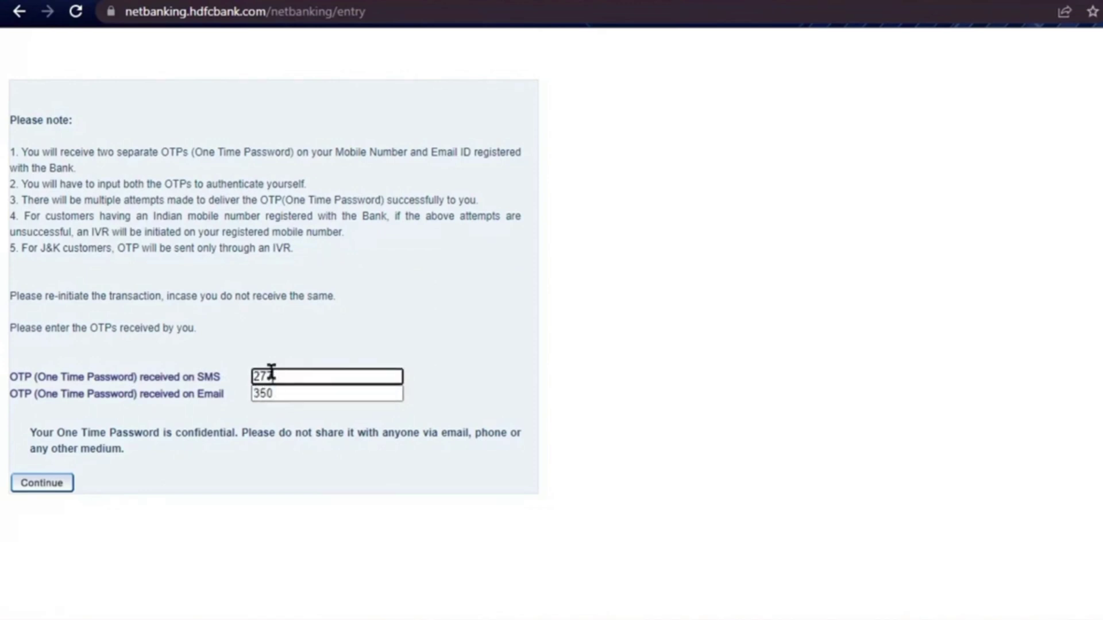
Submit the SMS and email OTPs to reach the Set your NetBanking IPIN page
click(50, 485)
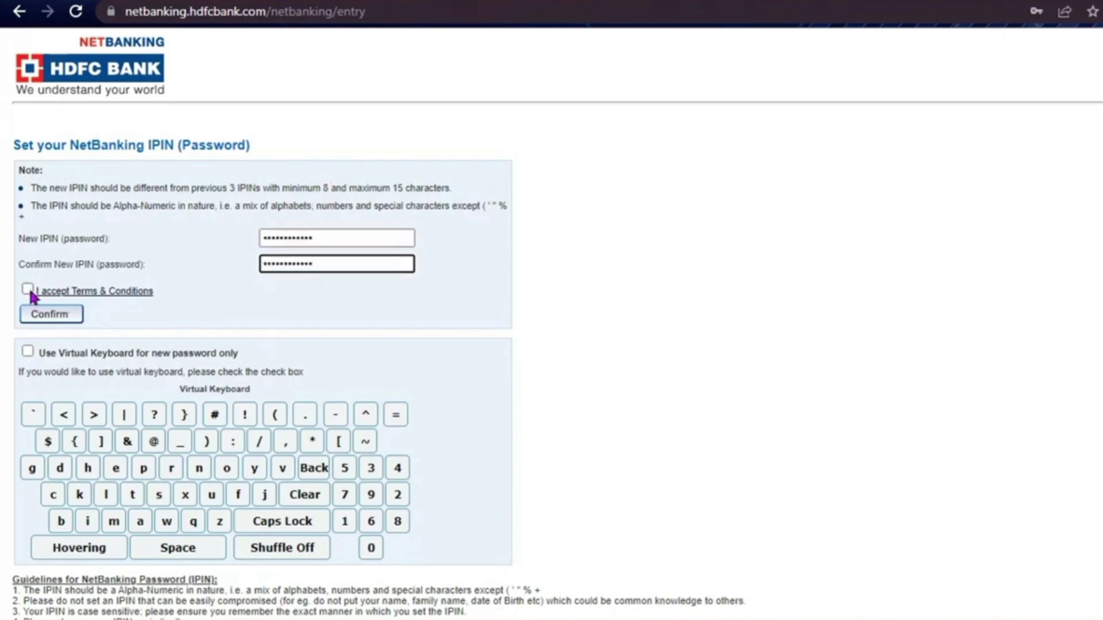
Accept the Terms & Conditions and confirm the new IPIN
click(27, 289)
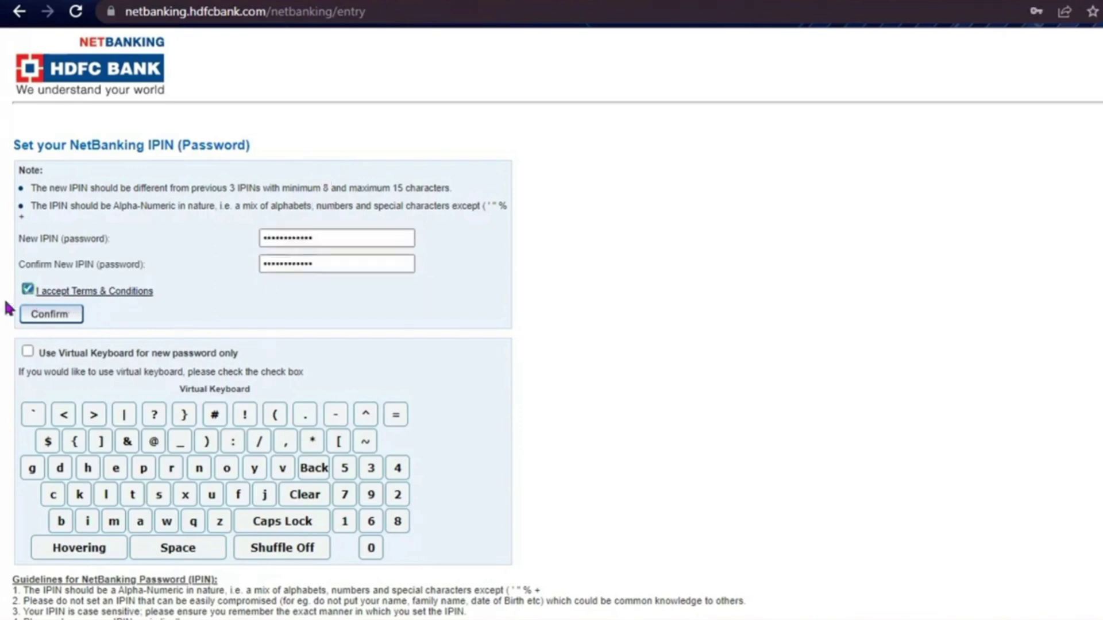
click(58, 318)
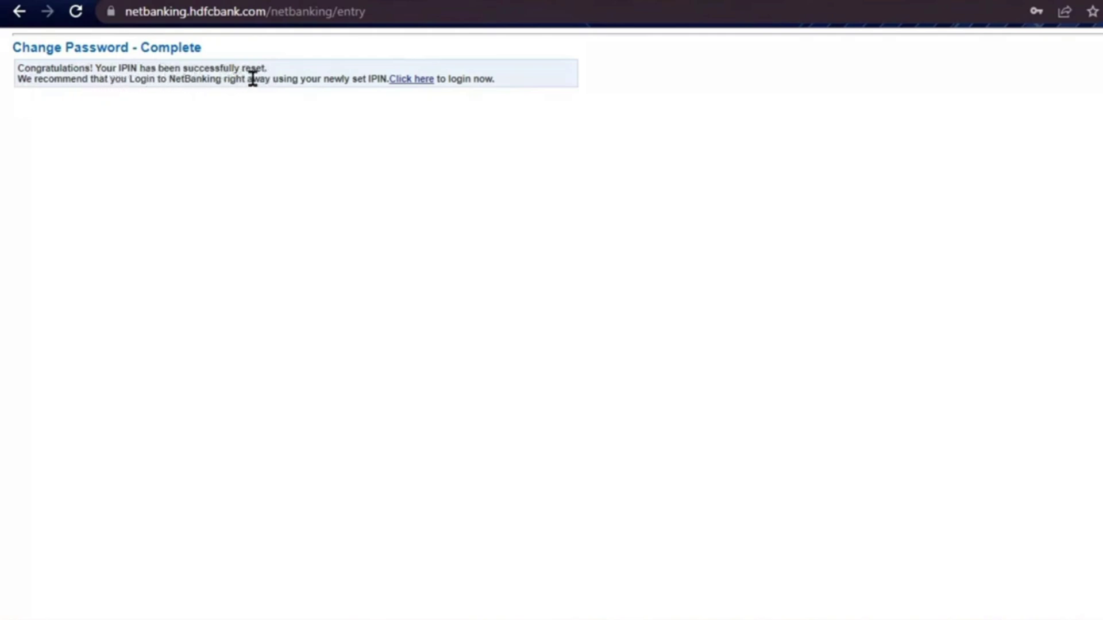
Log in again with the Customer ID, then enter the new IPIN as password
click(408, 80)
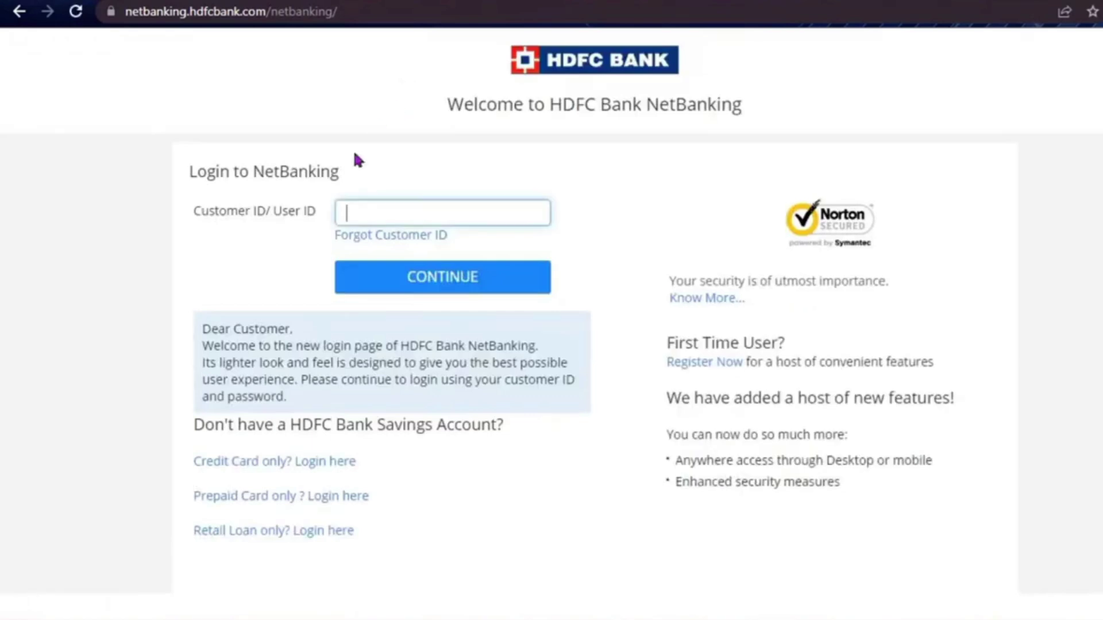
text(•)
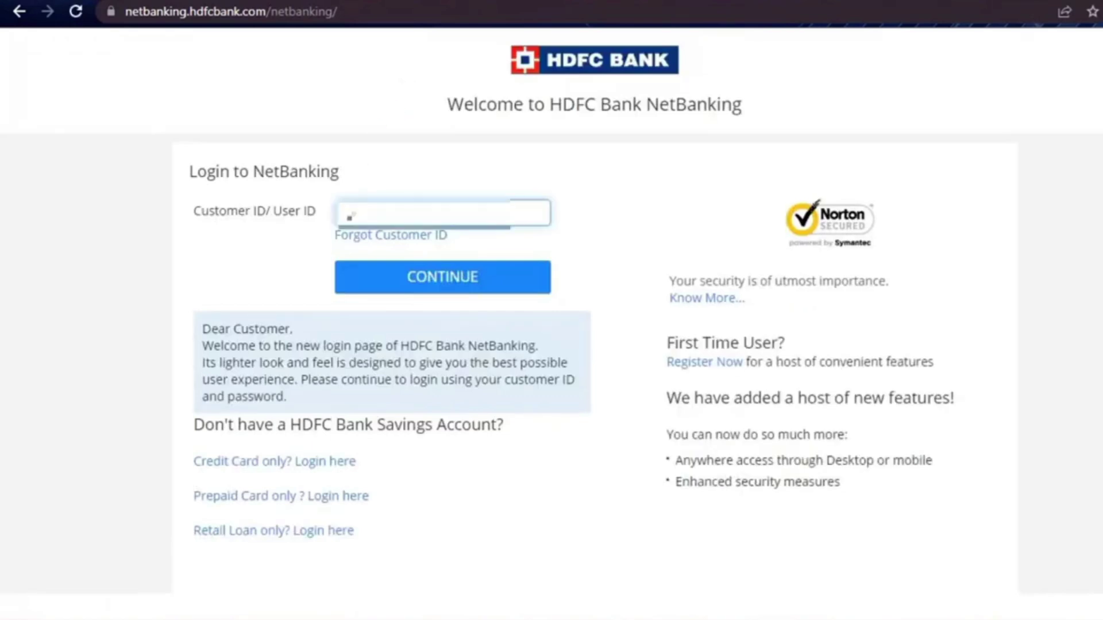
text(••••)
click(438, 276)
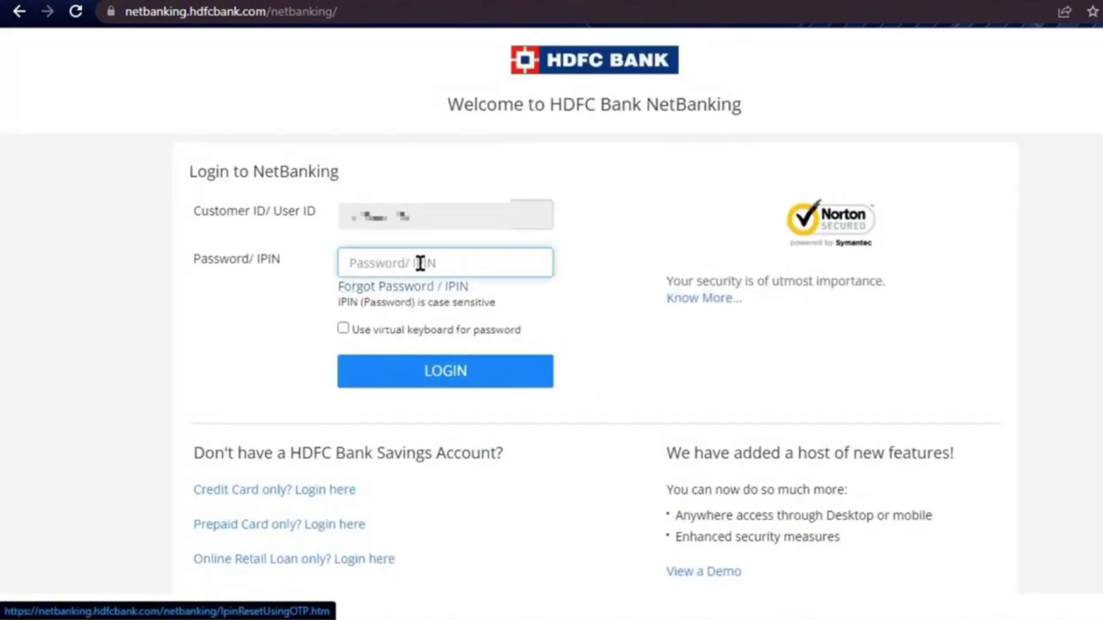
text(•)
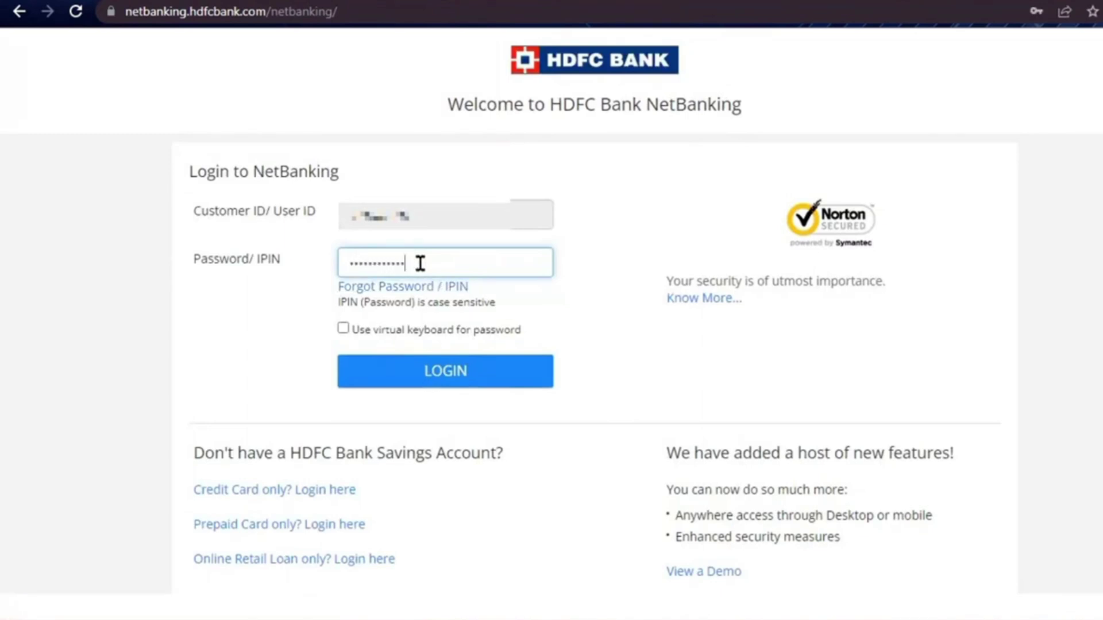
Log in with the new IPIN and accept the Secure Guidelines' Terms and Conditions
click(435, 380)
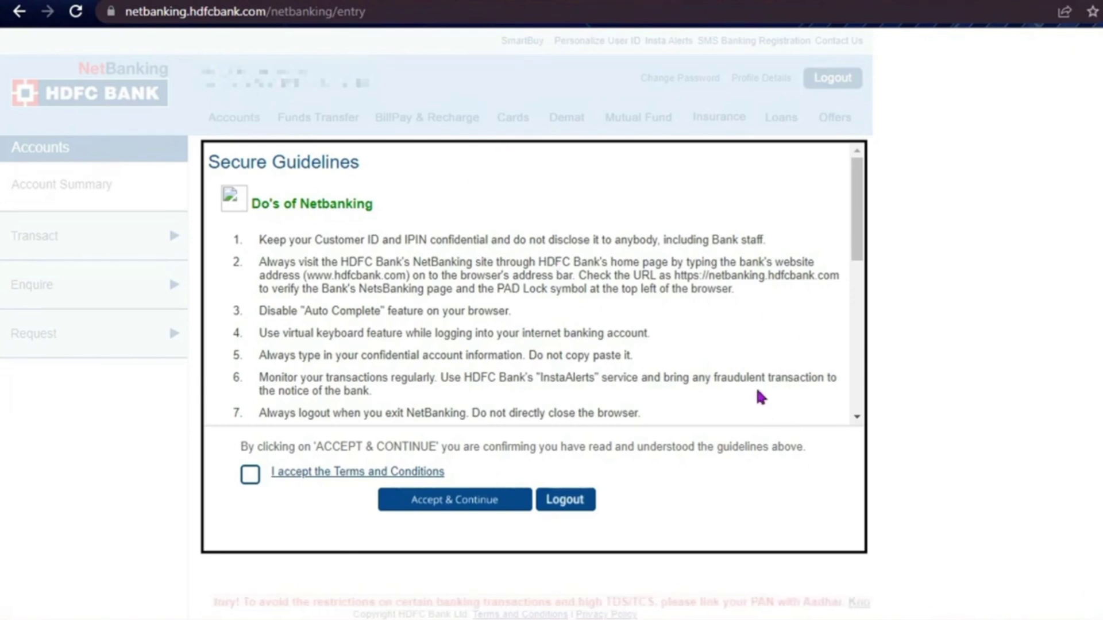
scroll(471, 394, down, 10)
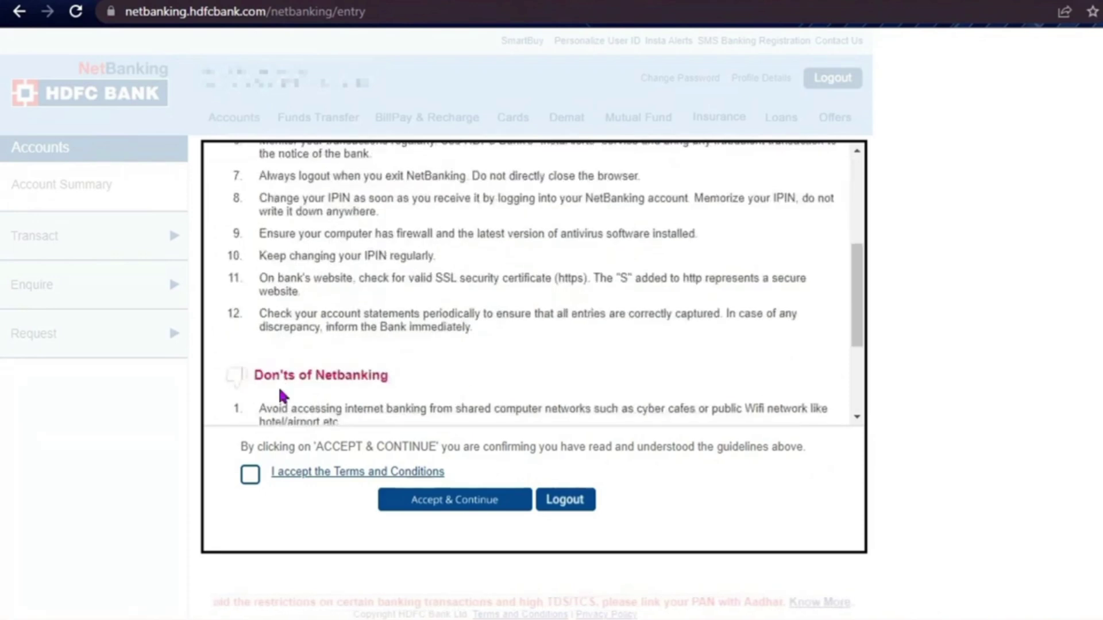
scroll(281, 395, down, 2)
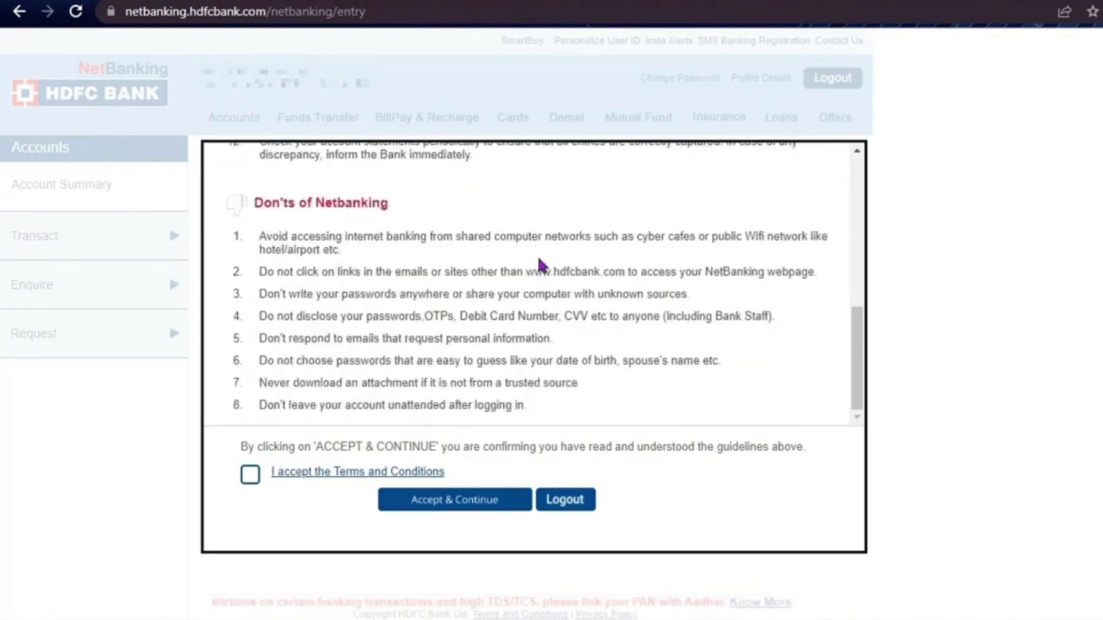
click(250, 476)
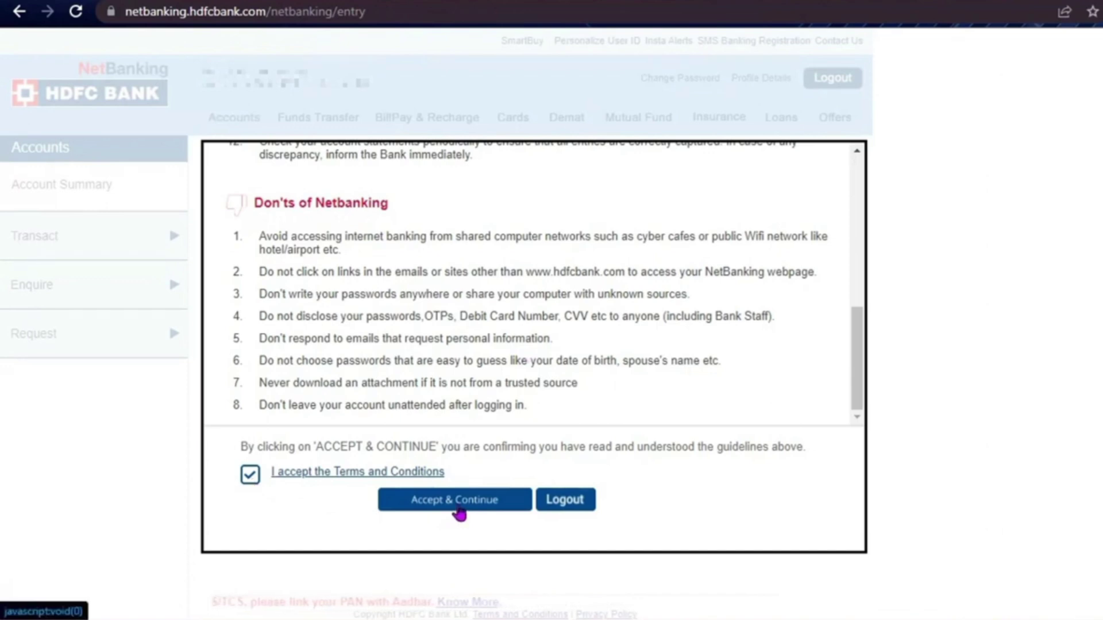
click(461, 505)
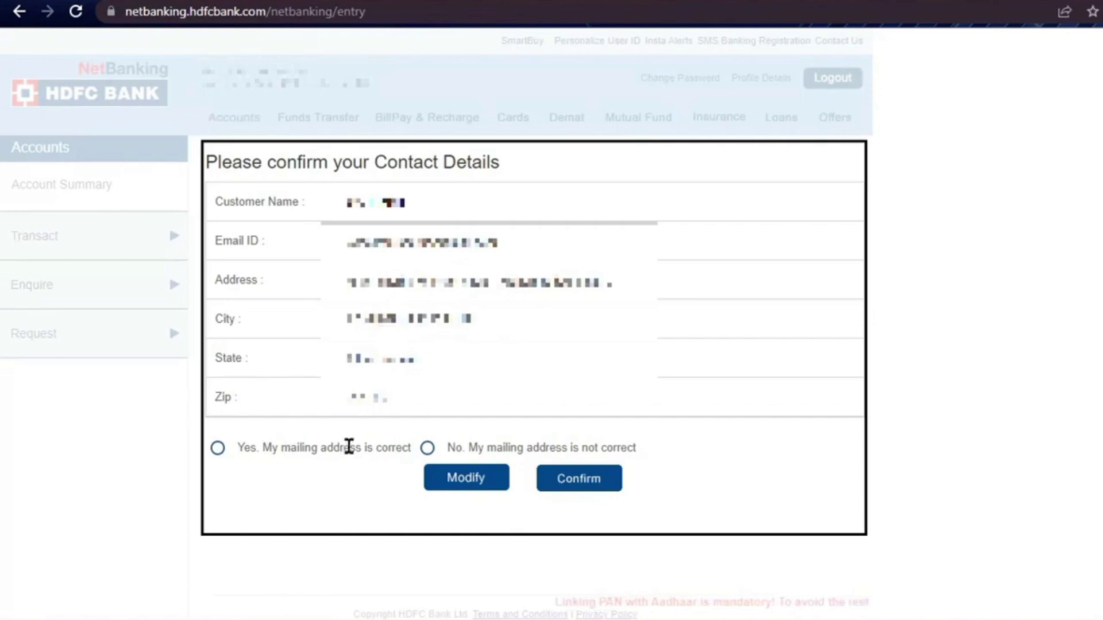
Confirm 'Yes. My mailing address is correct' in the contact details prompt
click(218, 455)
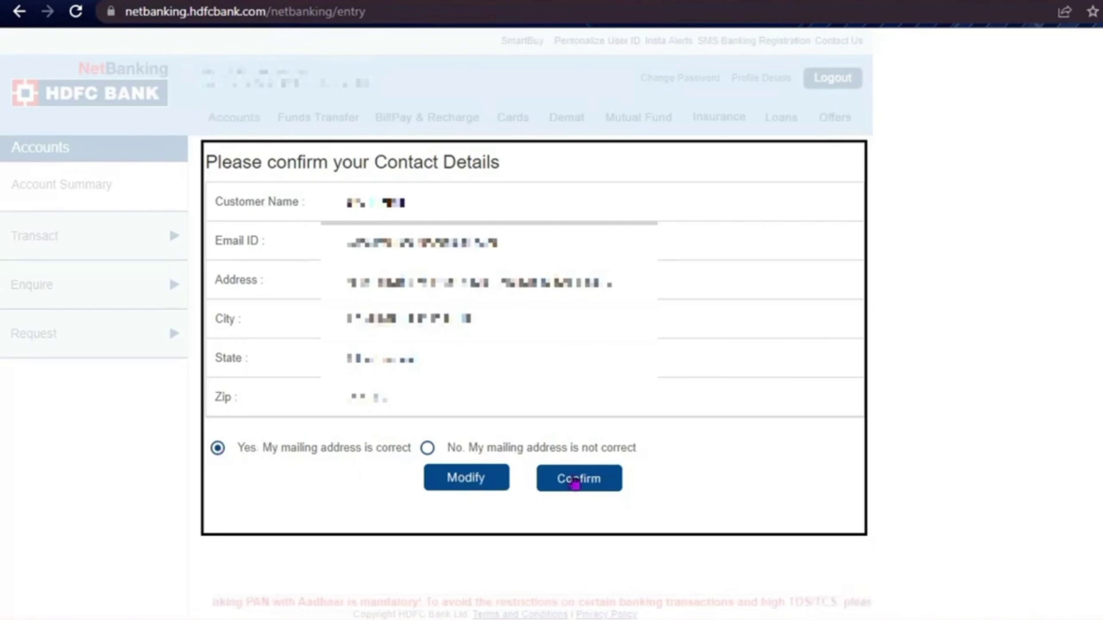
click(576, 482)
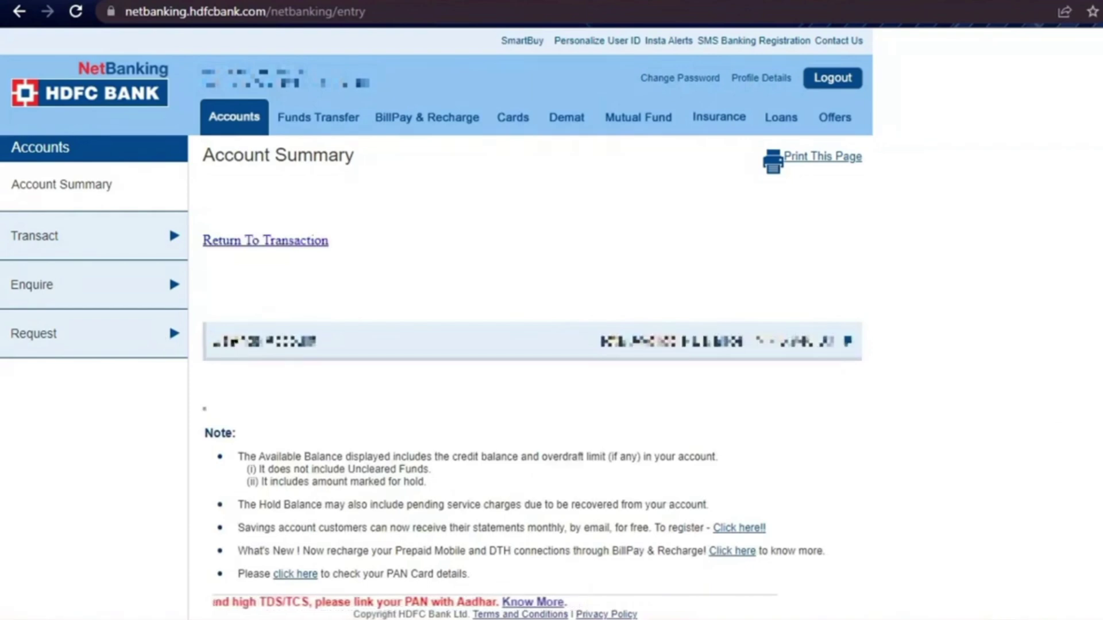
Expand the account row to review its details, then open its account statement
drag(212, 341, 304, 342)
click(304, 341)
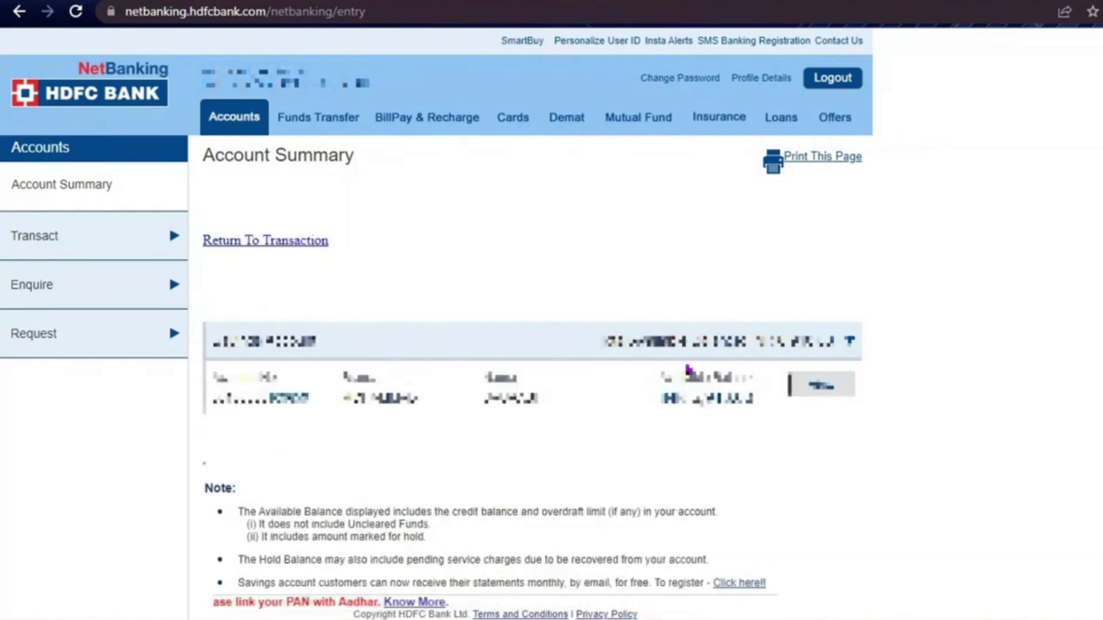
click(498, 348)
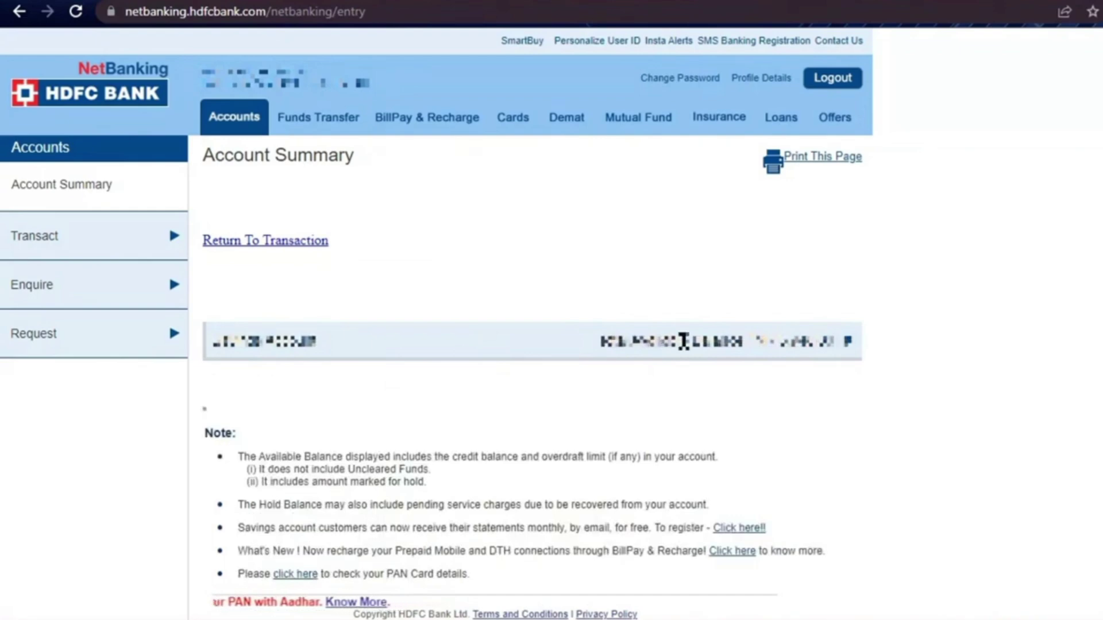
click(604, 343)
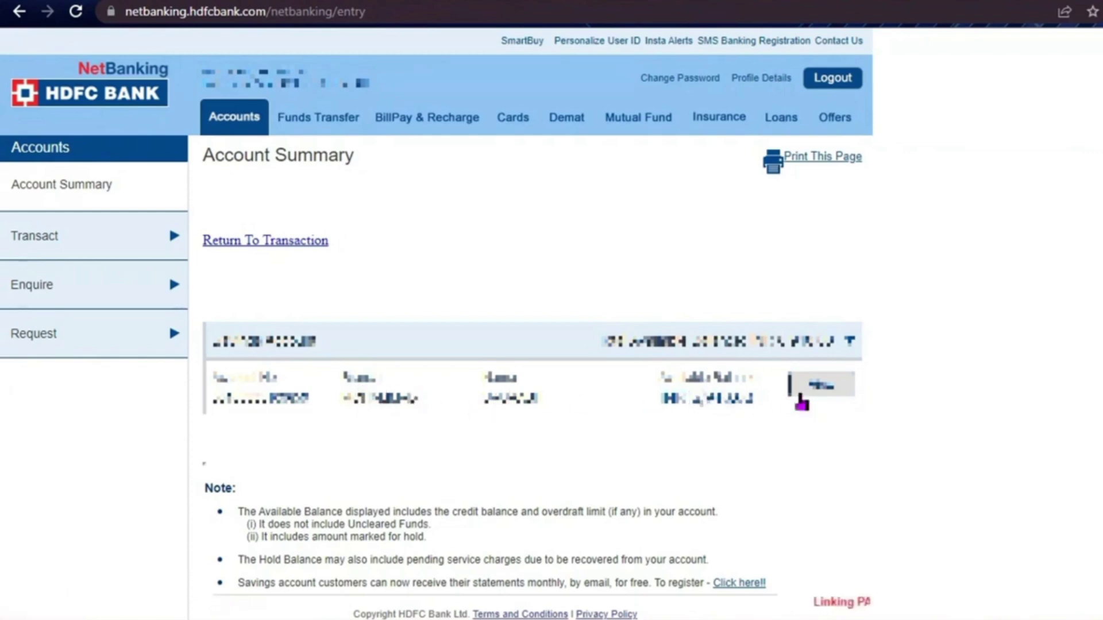
click(819, 396)
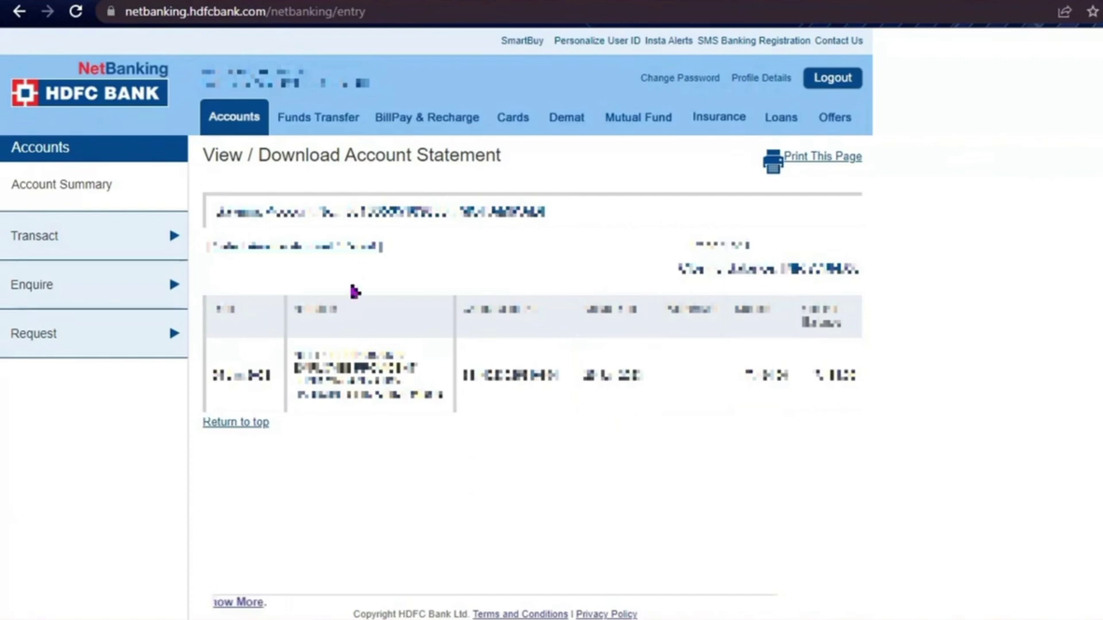
Expand and collapse the Transact and Enquire menus to review their options
click(45, 236)
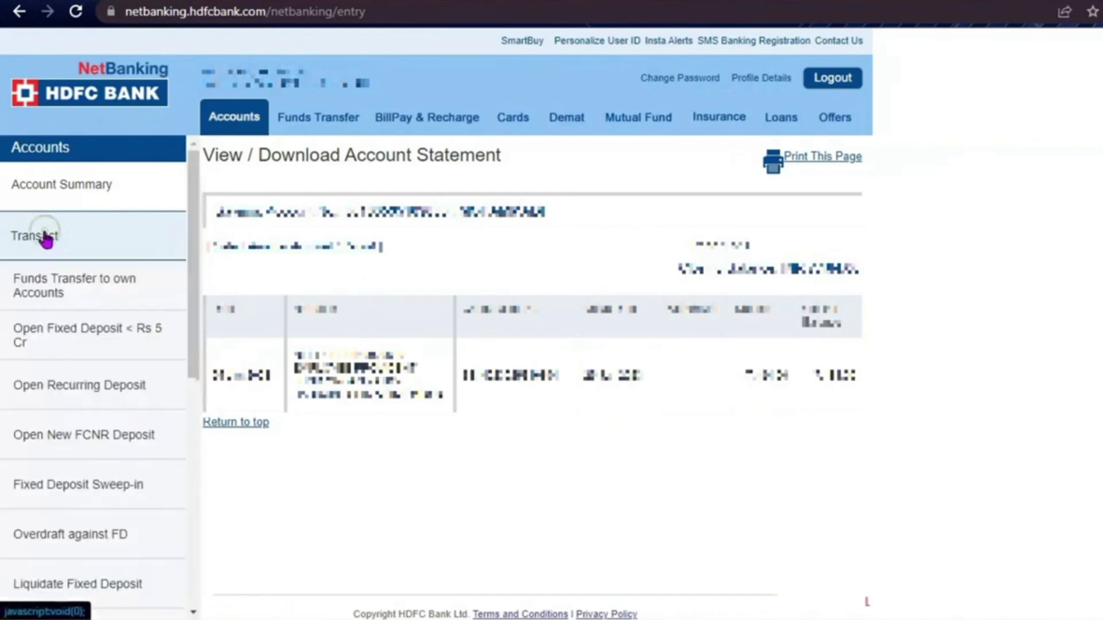
click(110, 237)
click(45, 287)
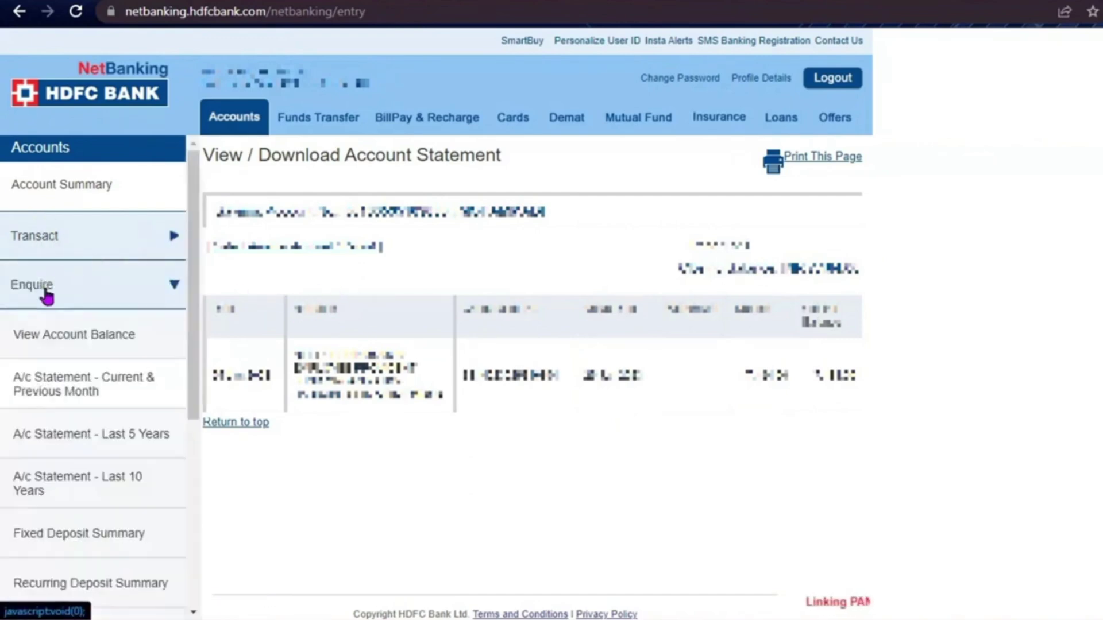
click(115, 286)
Browse the Request menu items, collapse them, and go back to Account Summary
click(95, 345)
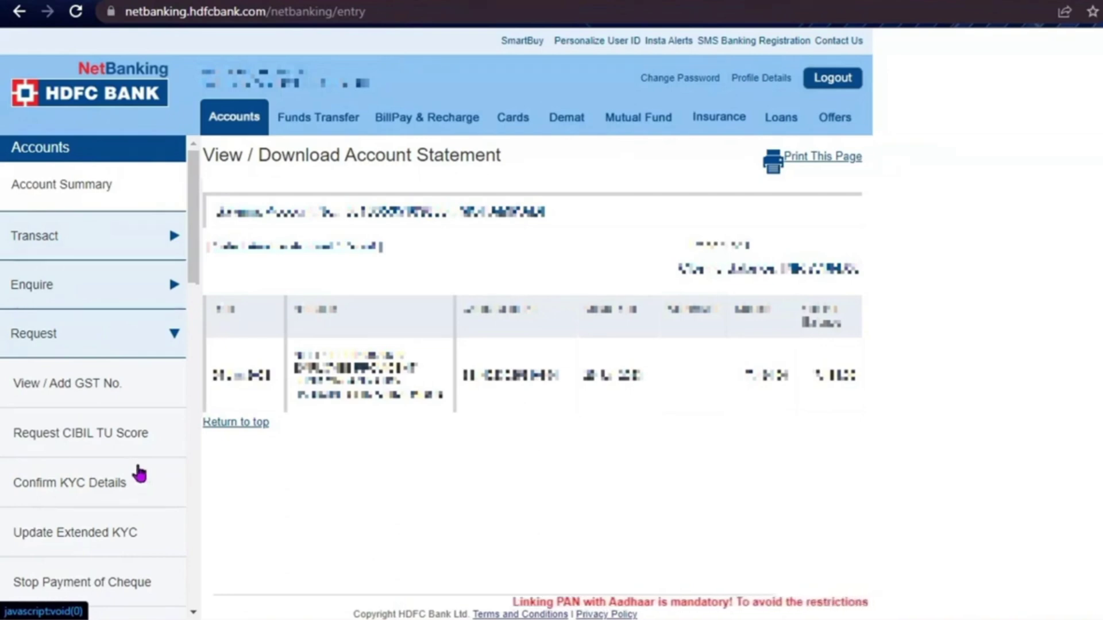
scroll(140, 473, down, 4)
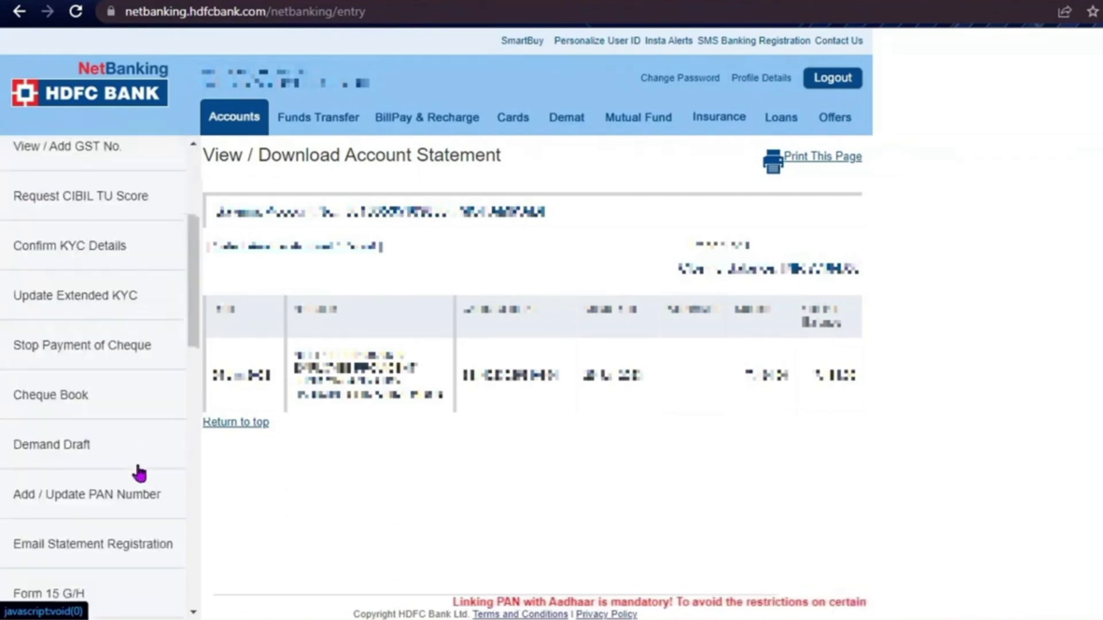
scroll(139, 474, down, 4)
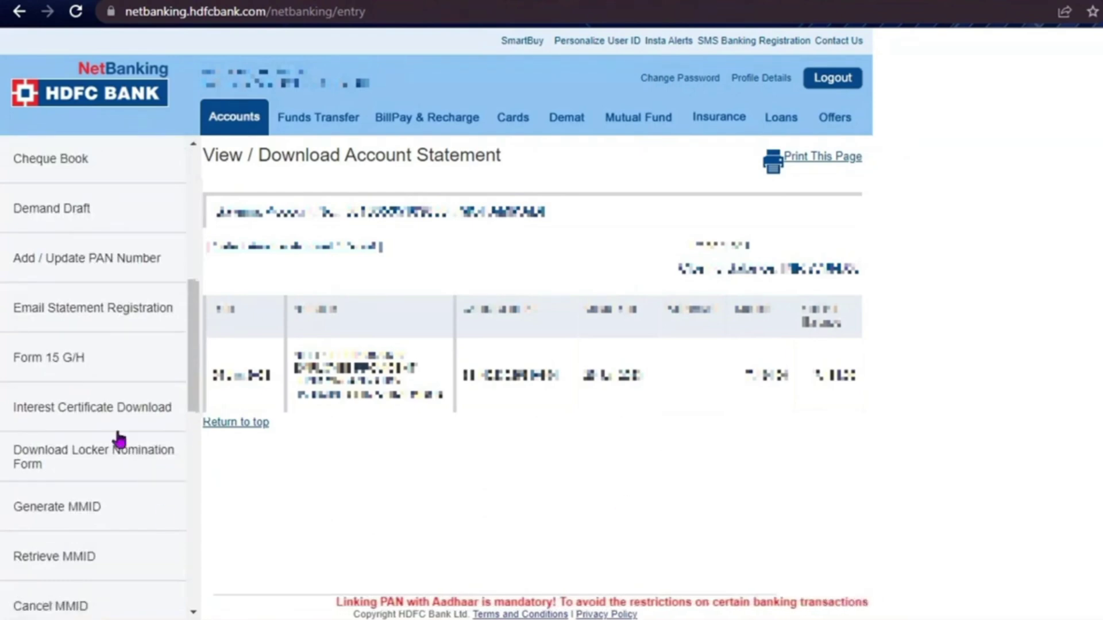
scroll(116, 438, up, 8)
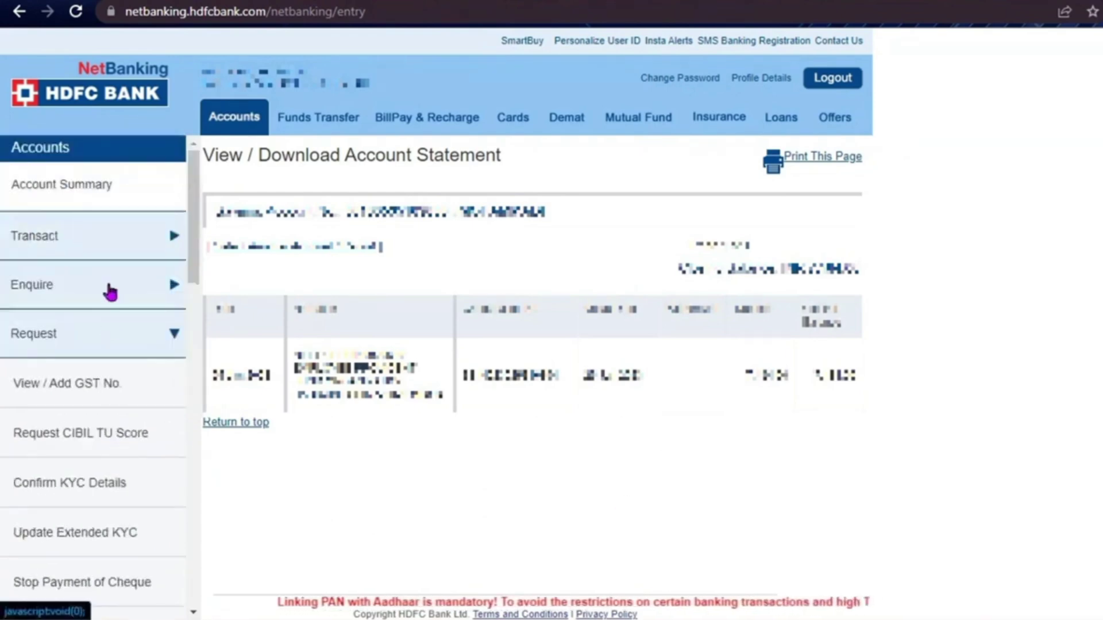
click(109, 331)
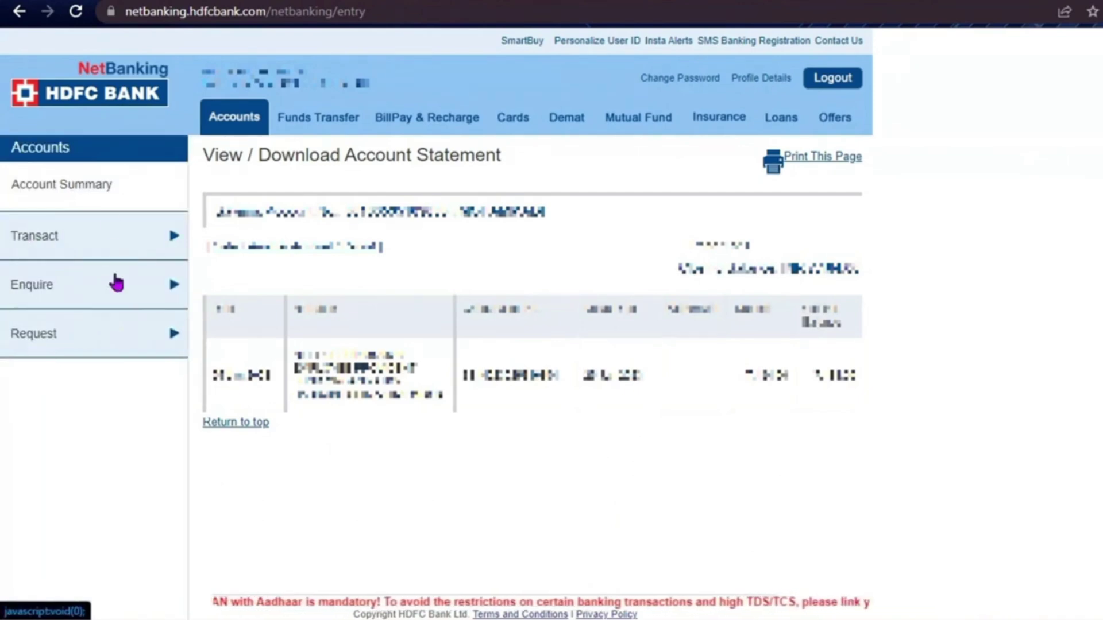
click(106, 184)
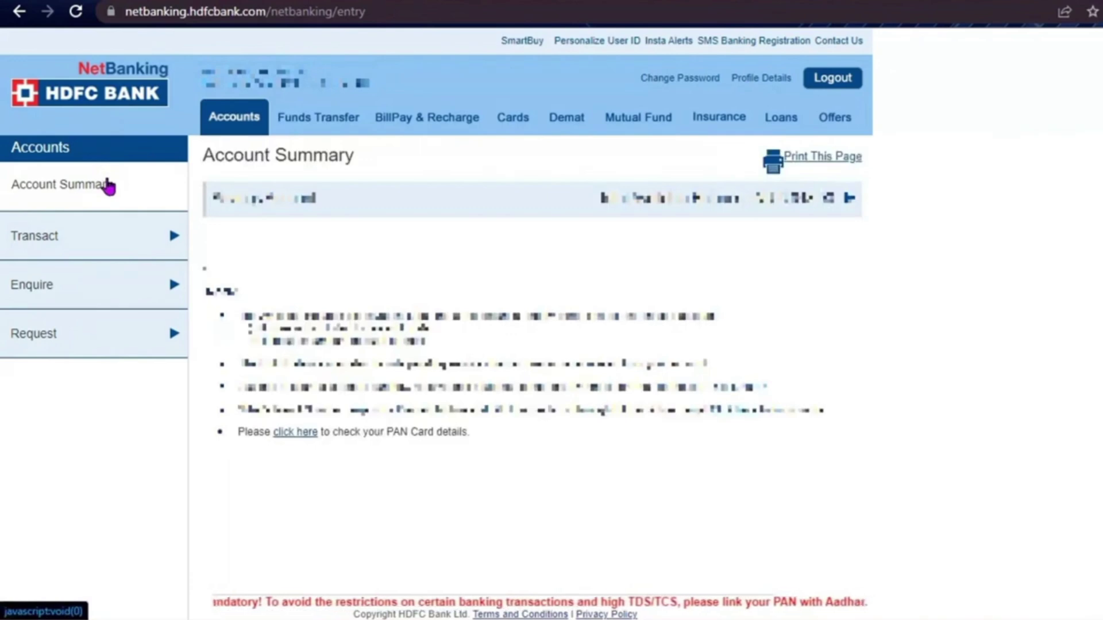